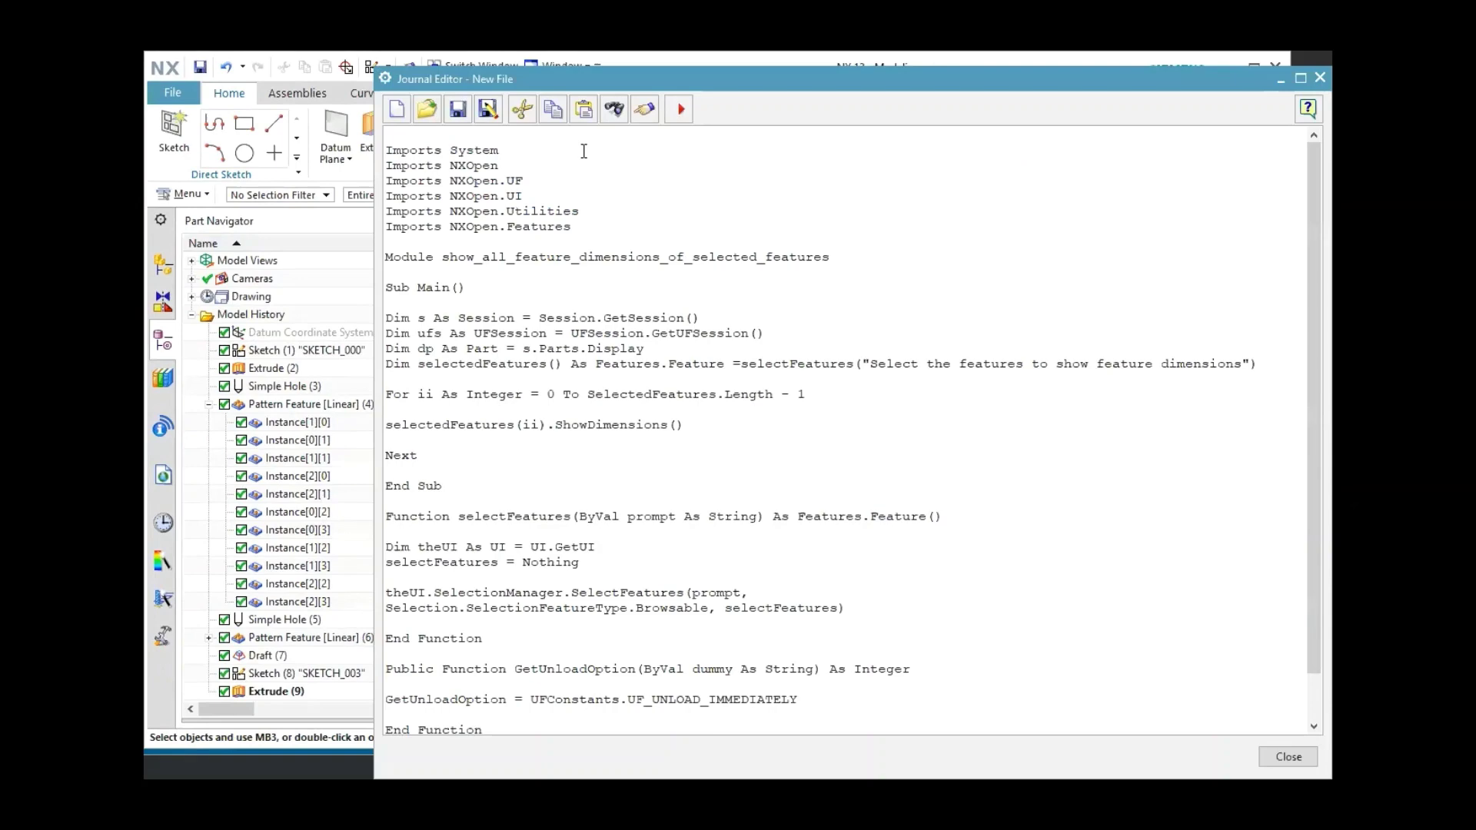
# Step: Run the journal and select SKETCH_000:Sketch(1) so its 300 and 400 dimensions appear on the plate
pyautogui.click(681, 115)
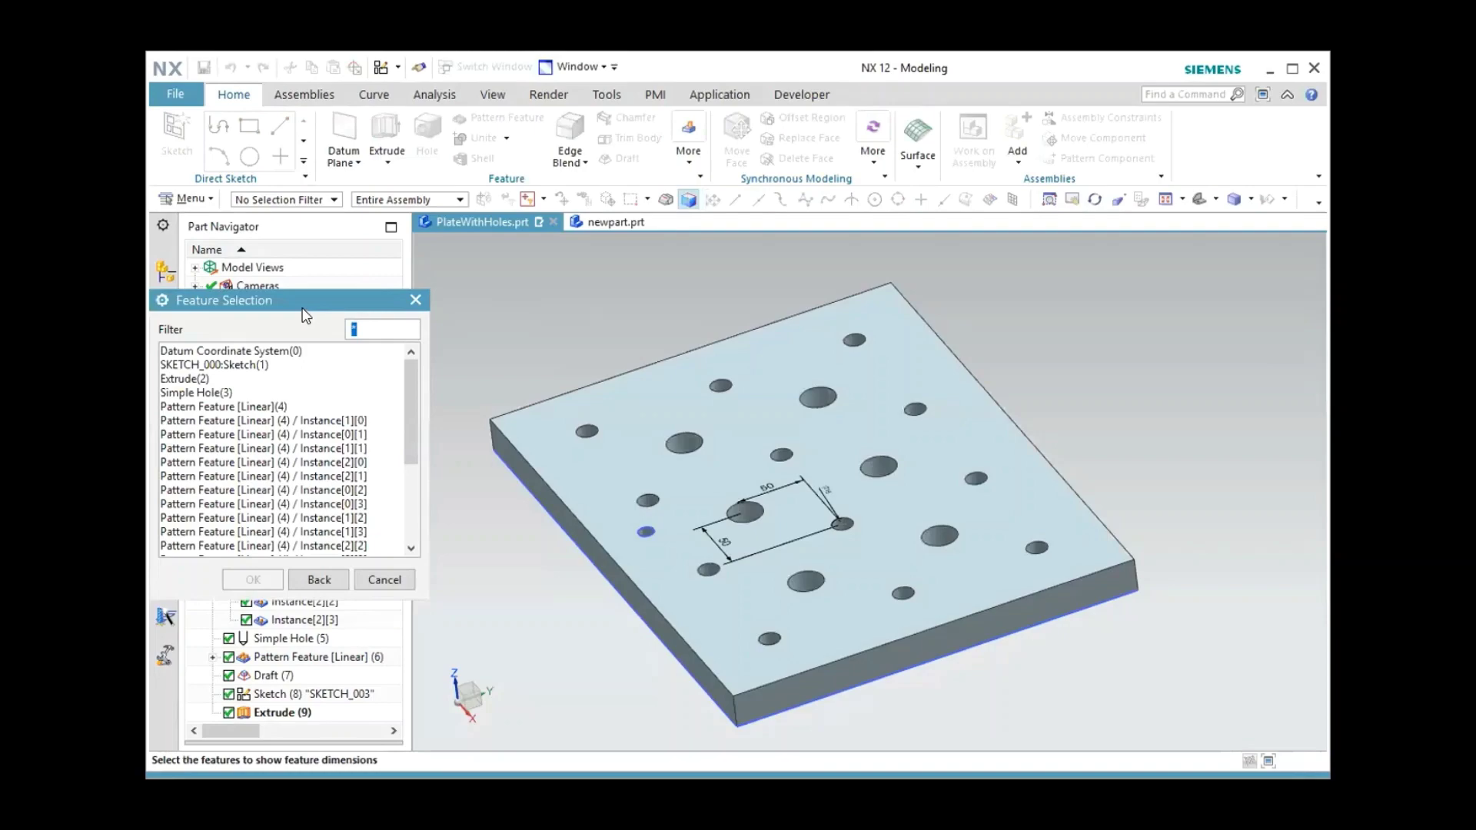
pyautogui.moveTo(310, 305); pyautogui.dragTo(690, 277)
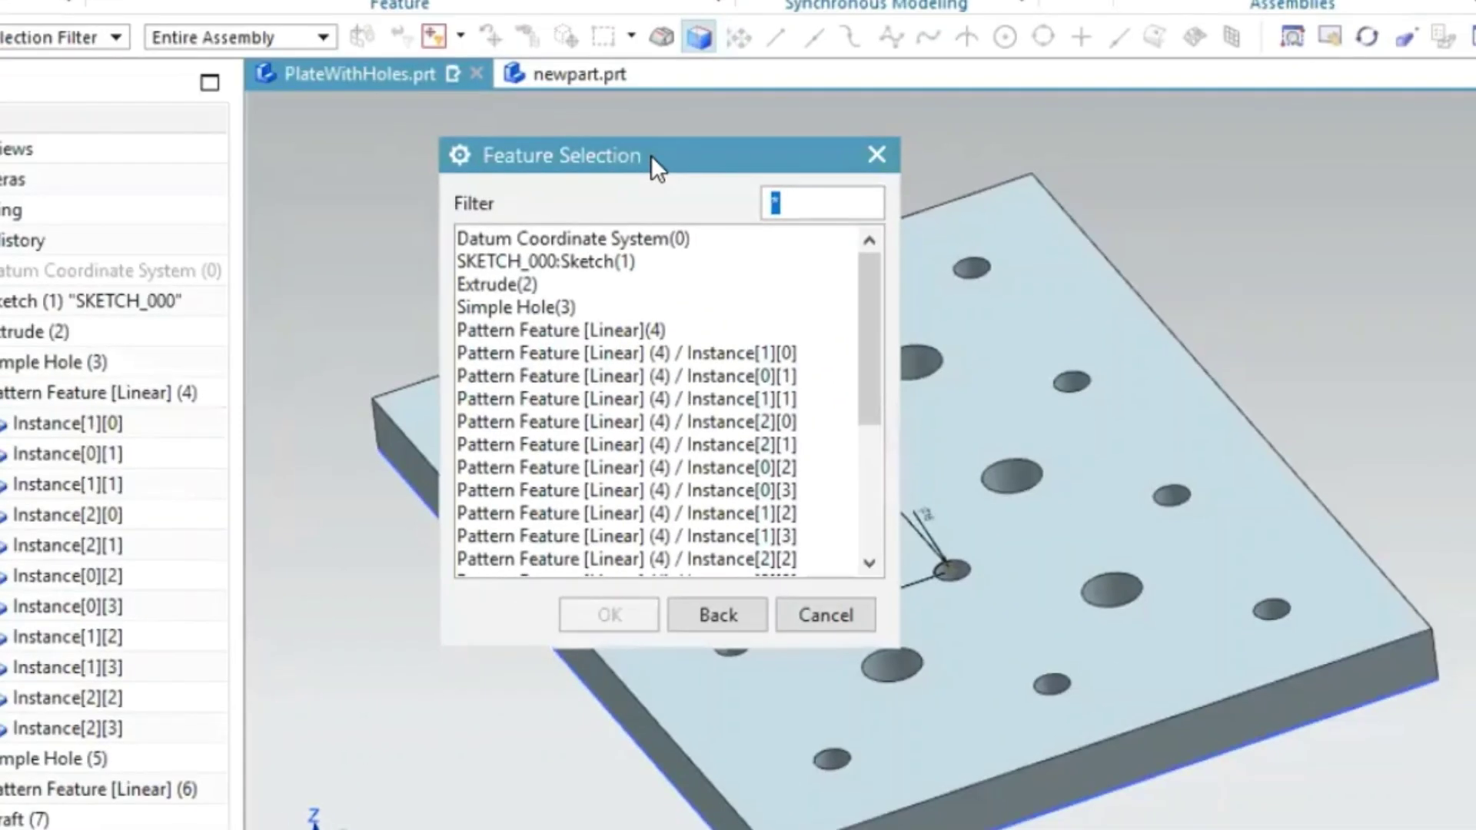
pyautogui.click(591, 254)
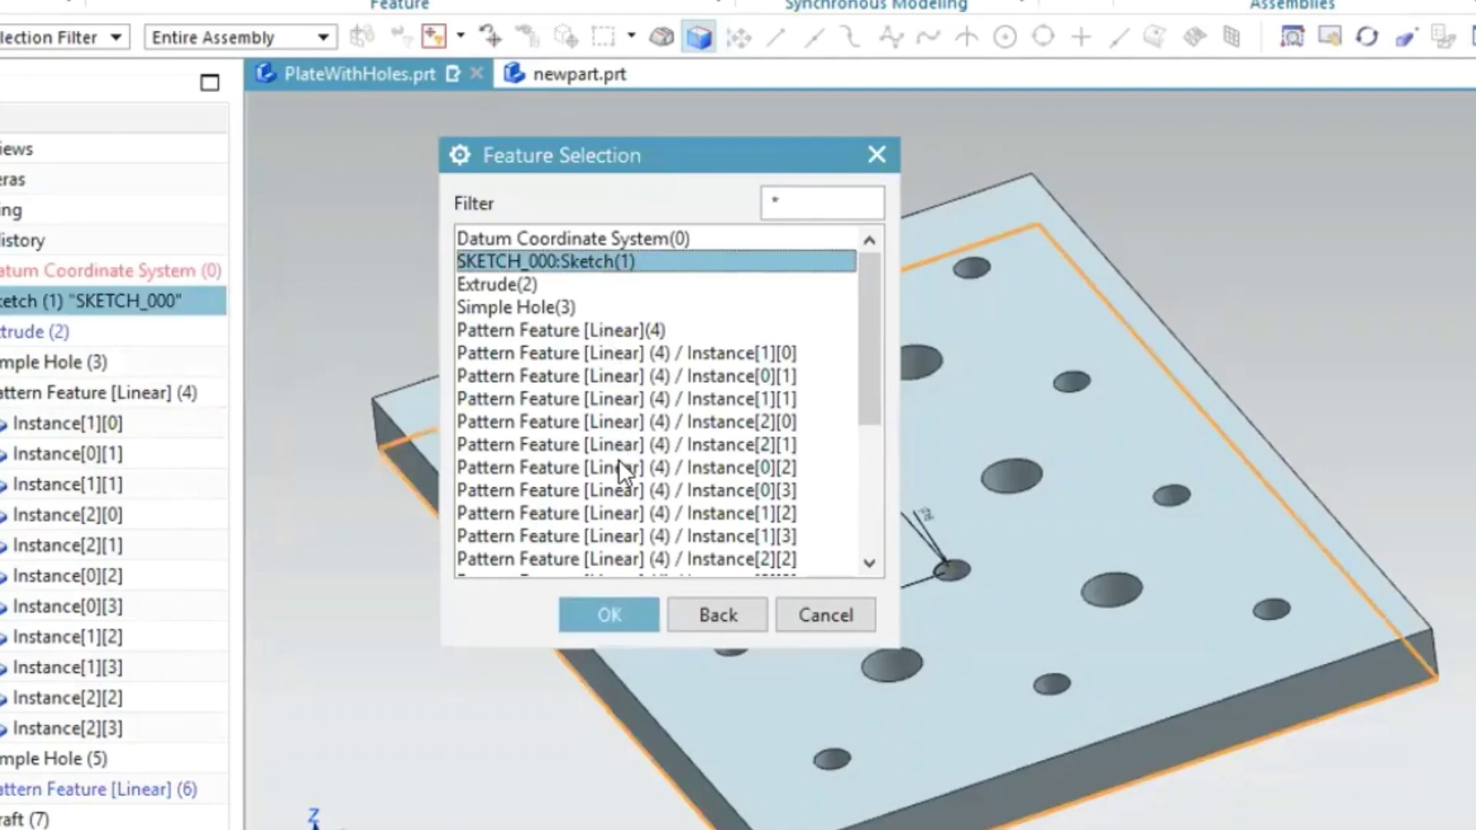
pyautogui.scroll(-4, 618, 460)
pyautogui.scroll(3, 619, 459)
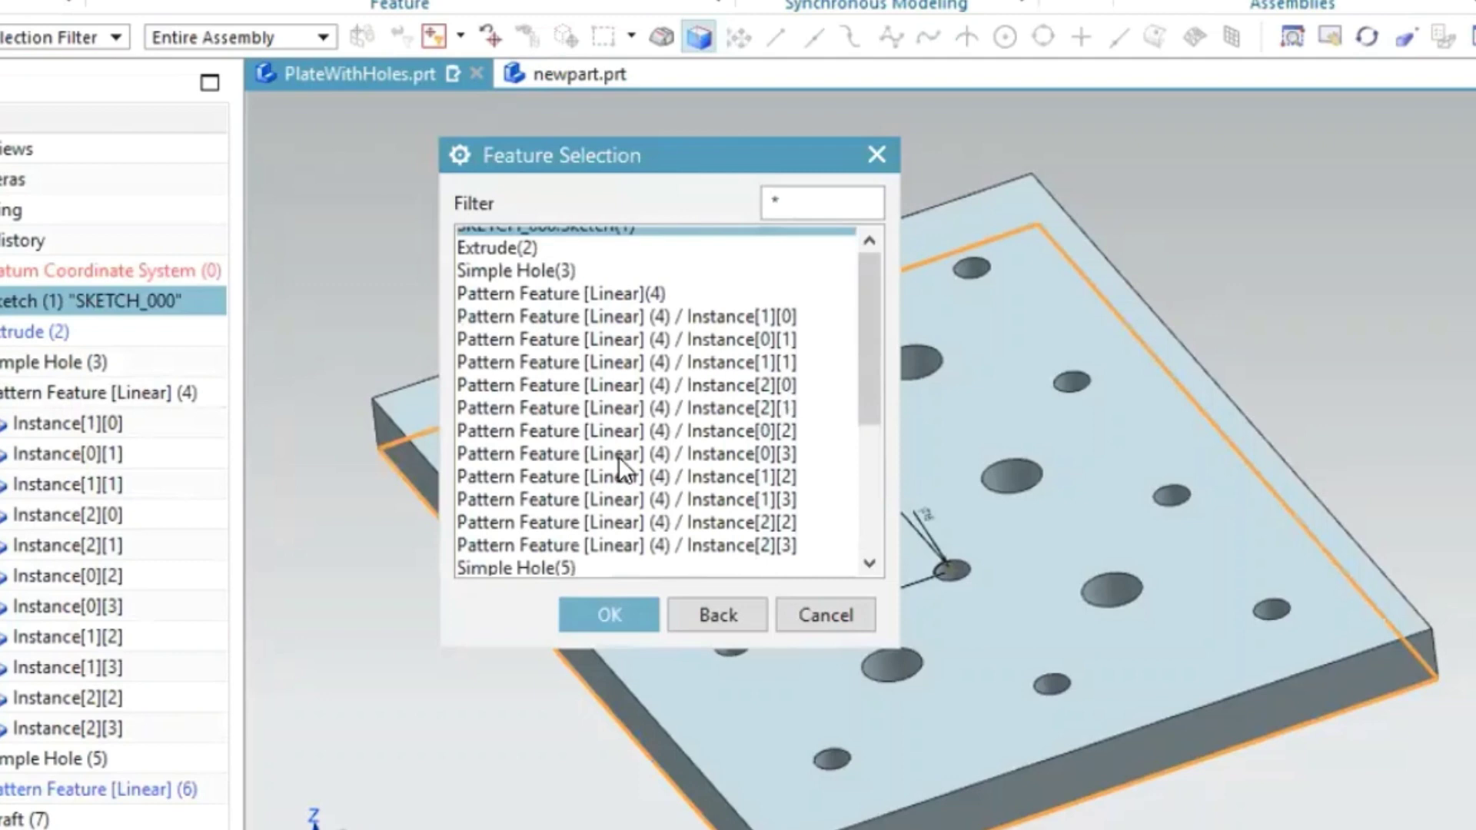
pyautogui.scroll(1, 619, 456)
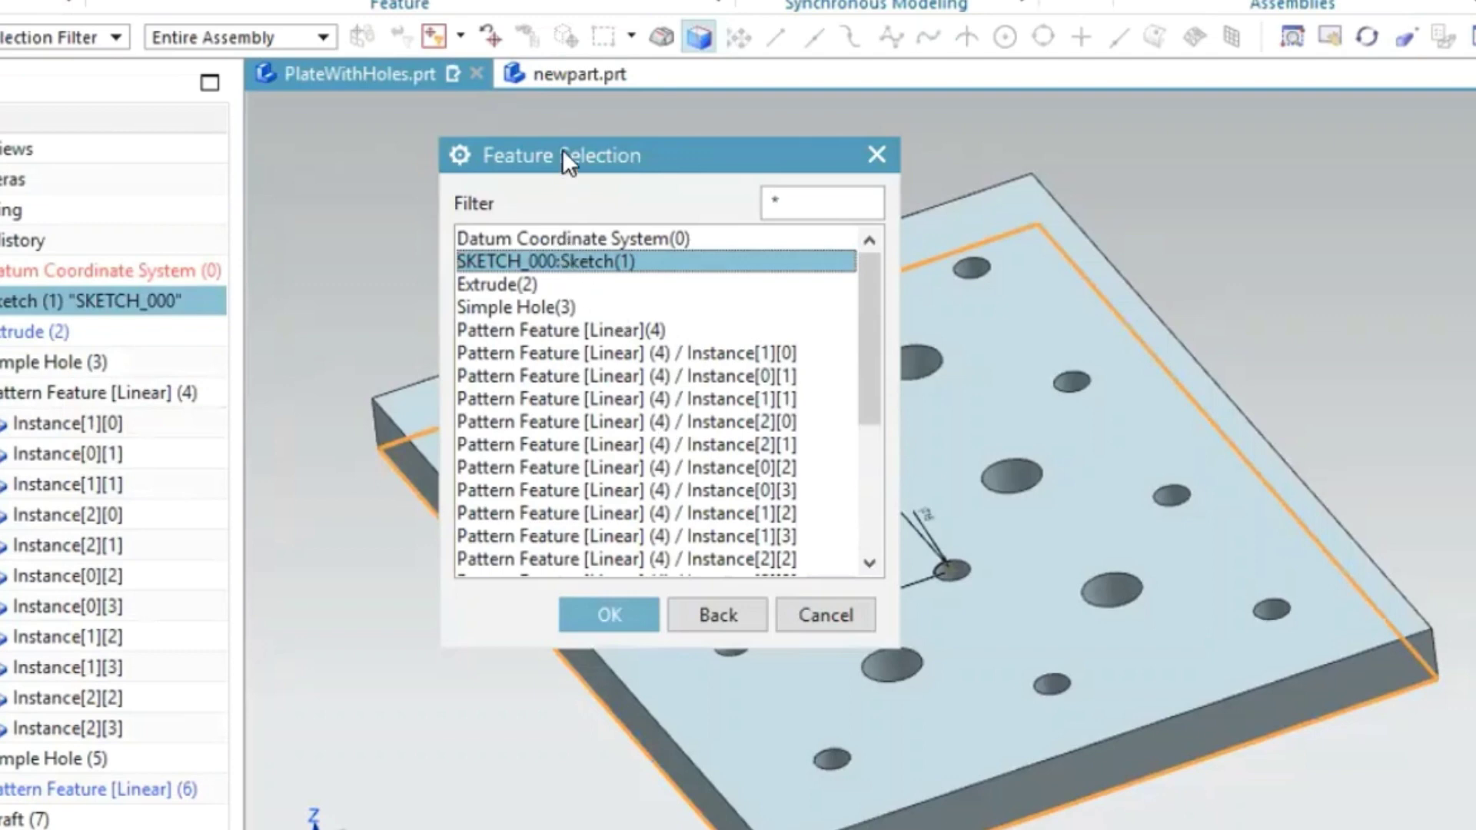
pyautogui.moveTo(562, 156); pyautogui.dragTo(340, 180)
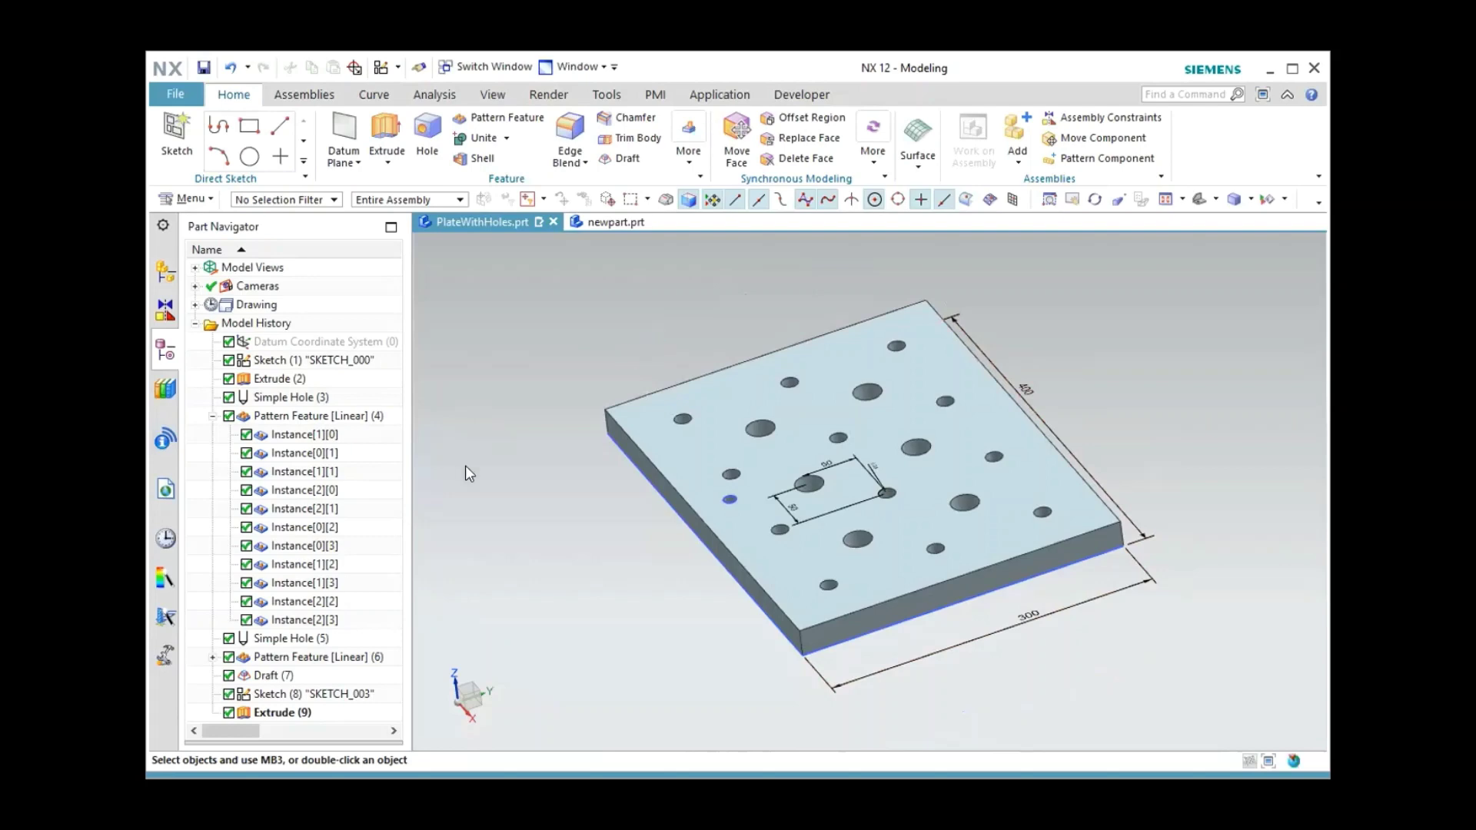
pyautogui.scroll(-2, 461, 455)
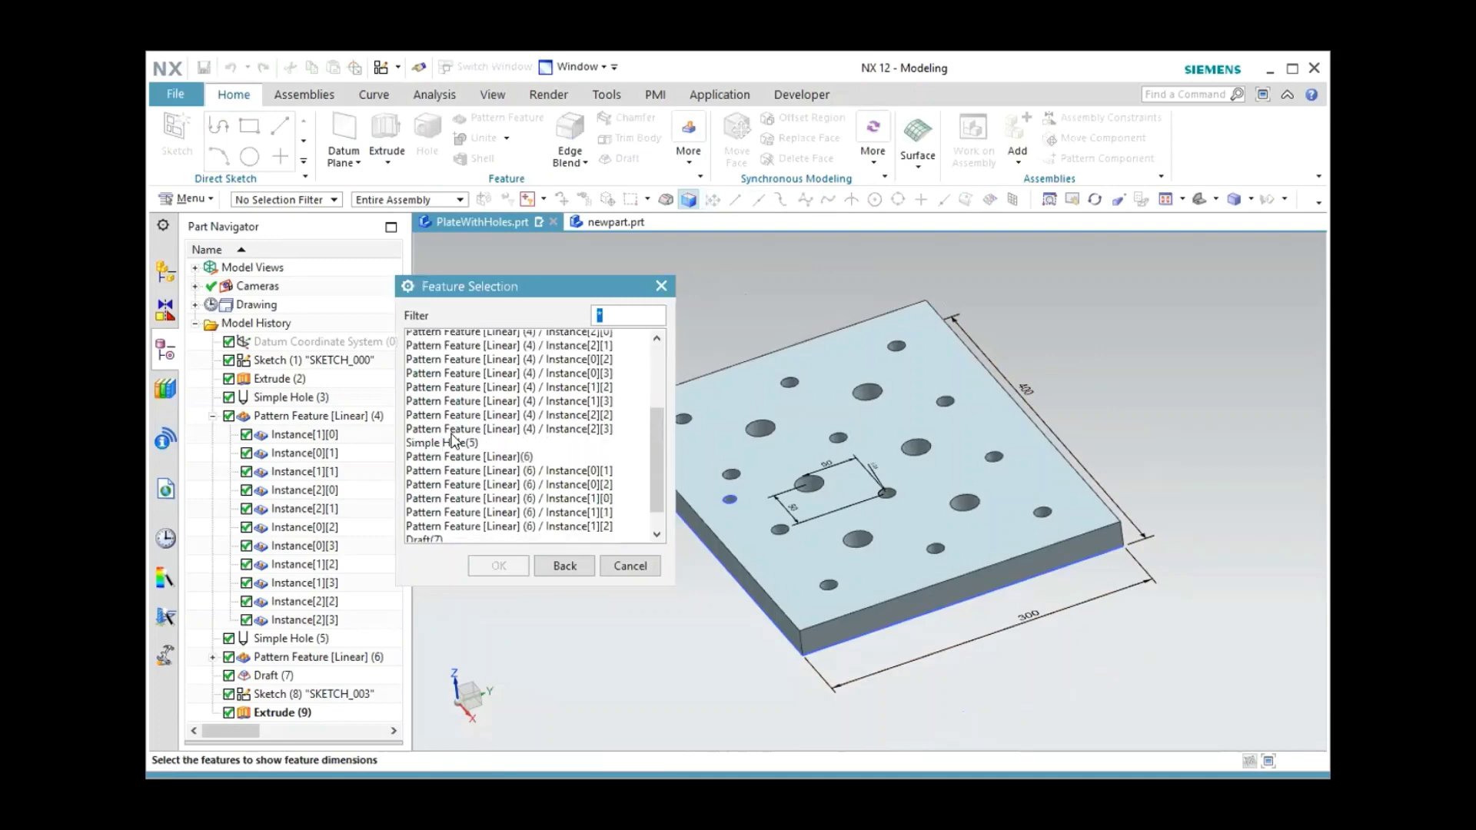
pyautogui.scroll(-2, 457, 442)
# Step: Select Simple Hole(5) in the Feature Selection list to show its 100 and 100 position dimensions
pyautogui.click(457, 435)
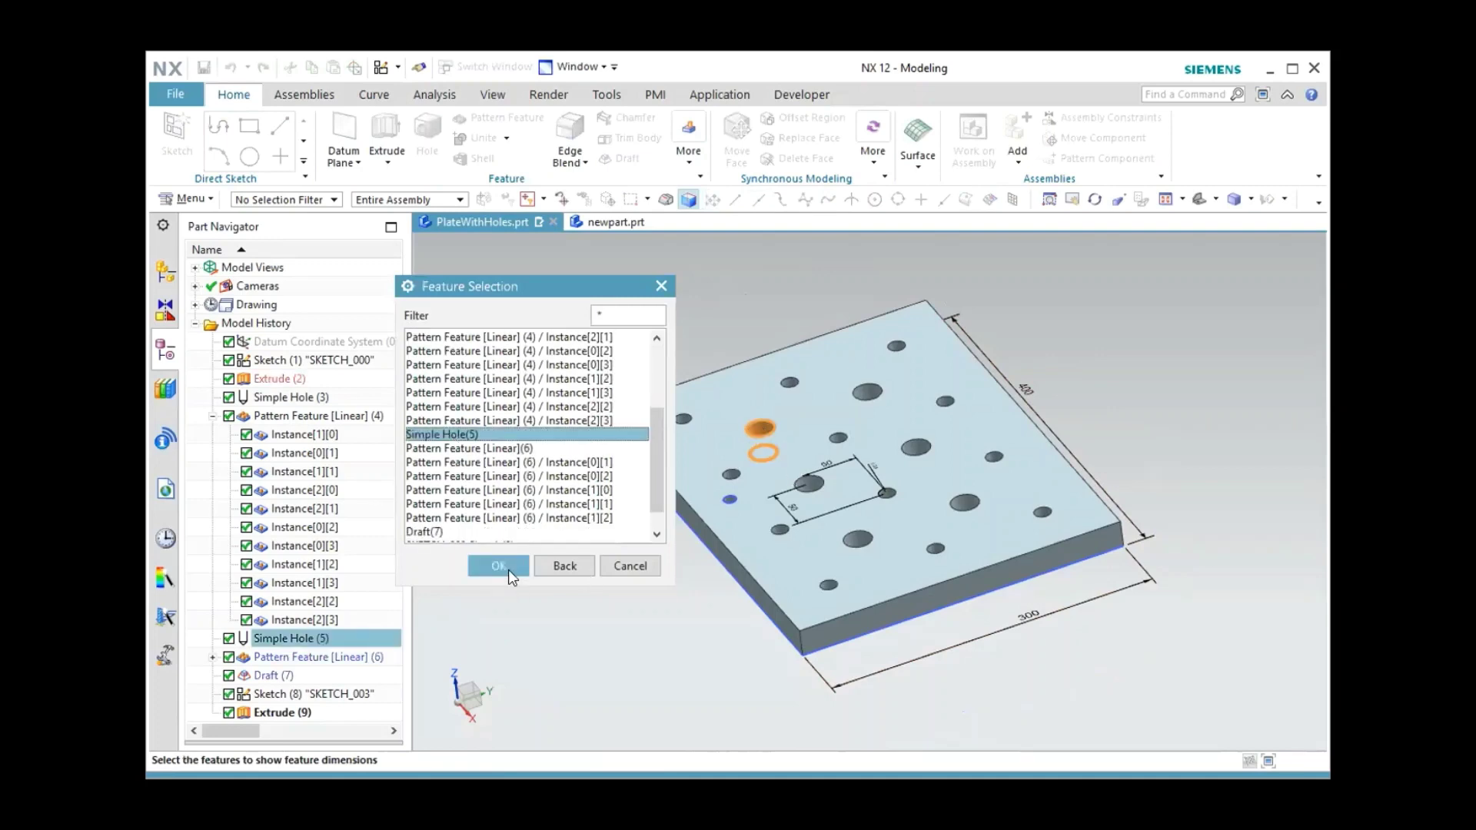
pyautogui.click(504, 565)
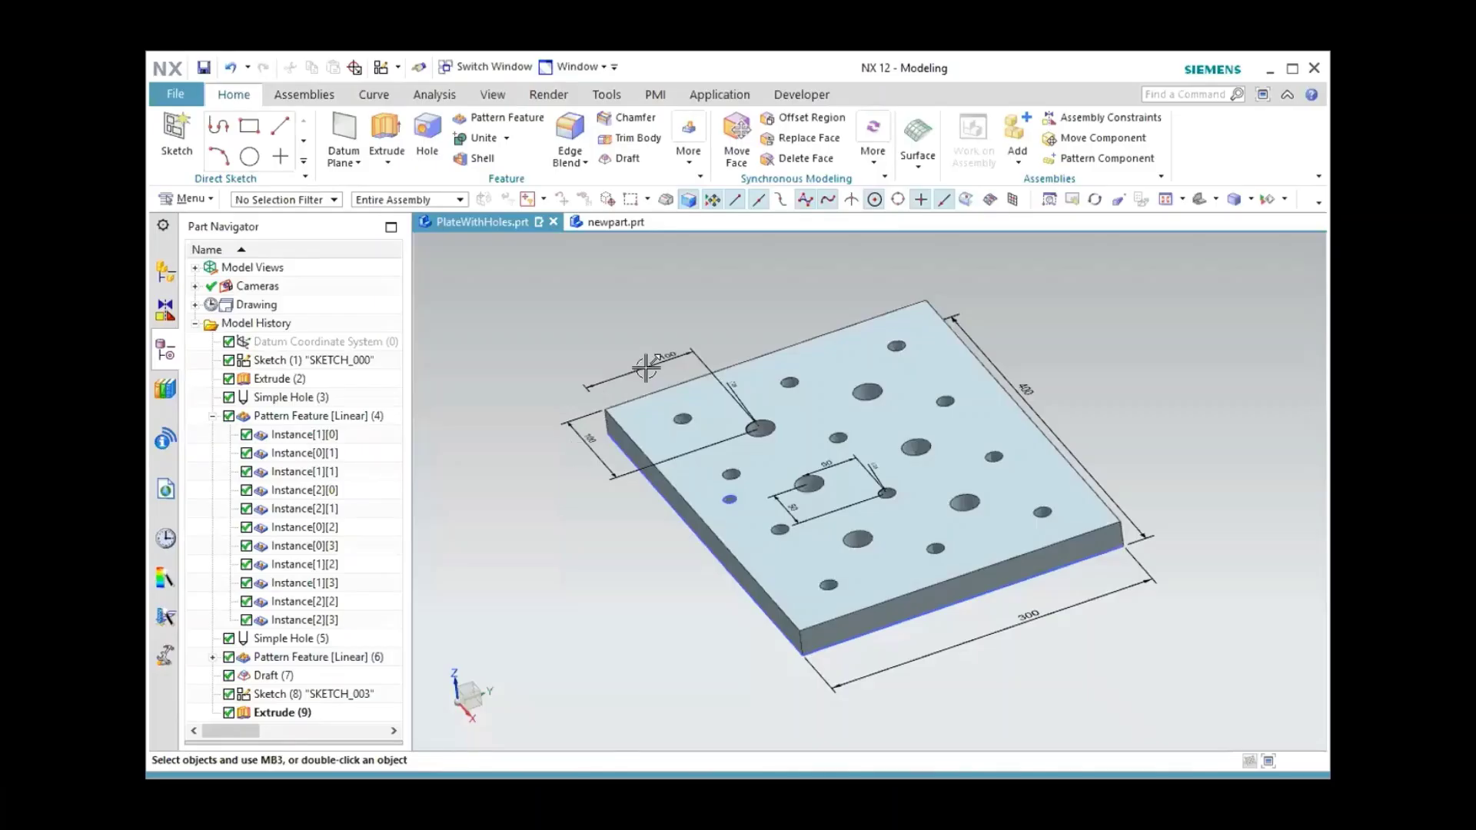
pyautogui.scroll(2, 718, 408)
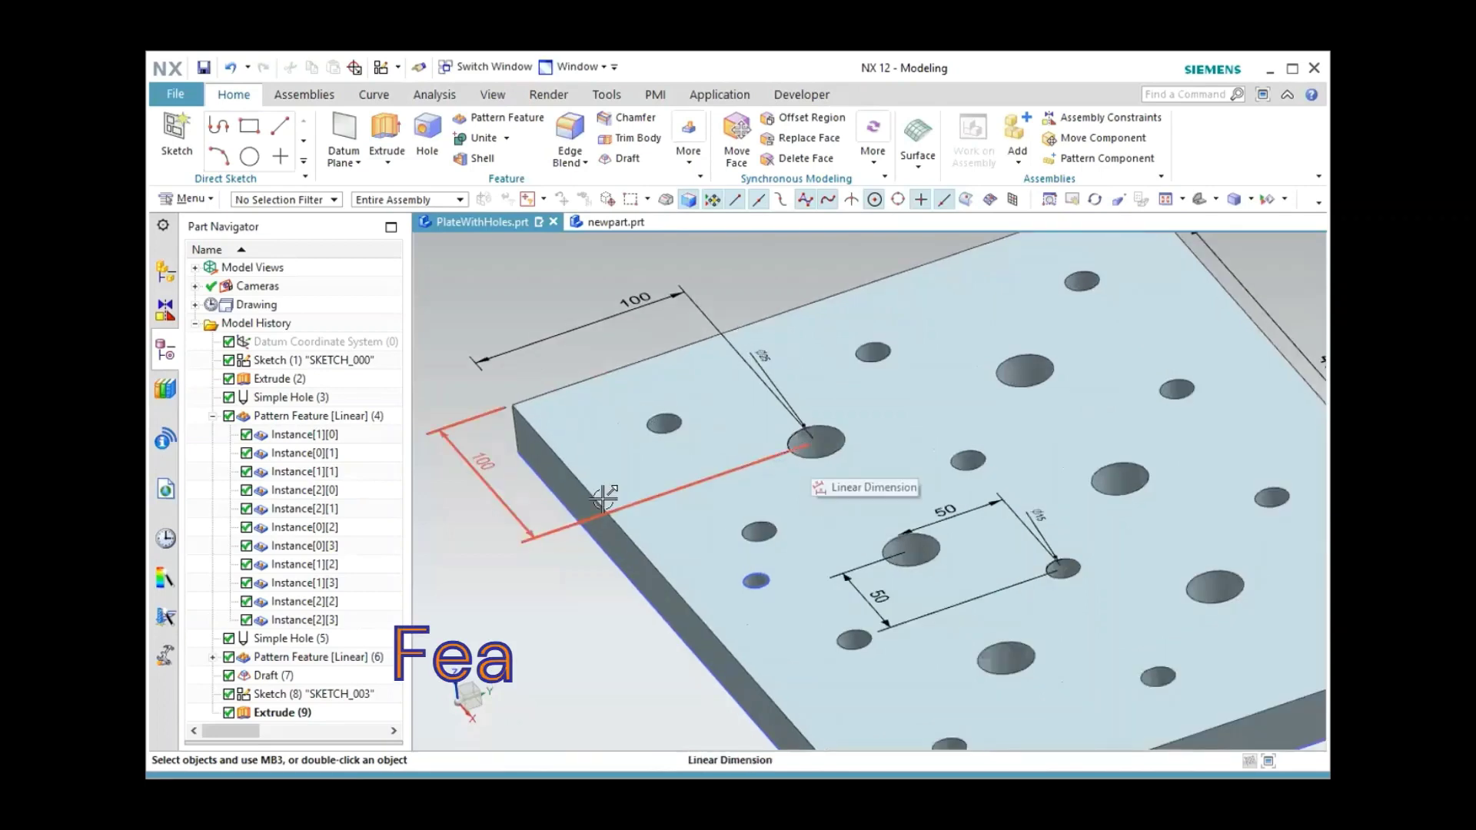
pyautogui.scroll(-2, 603, 450)
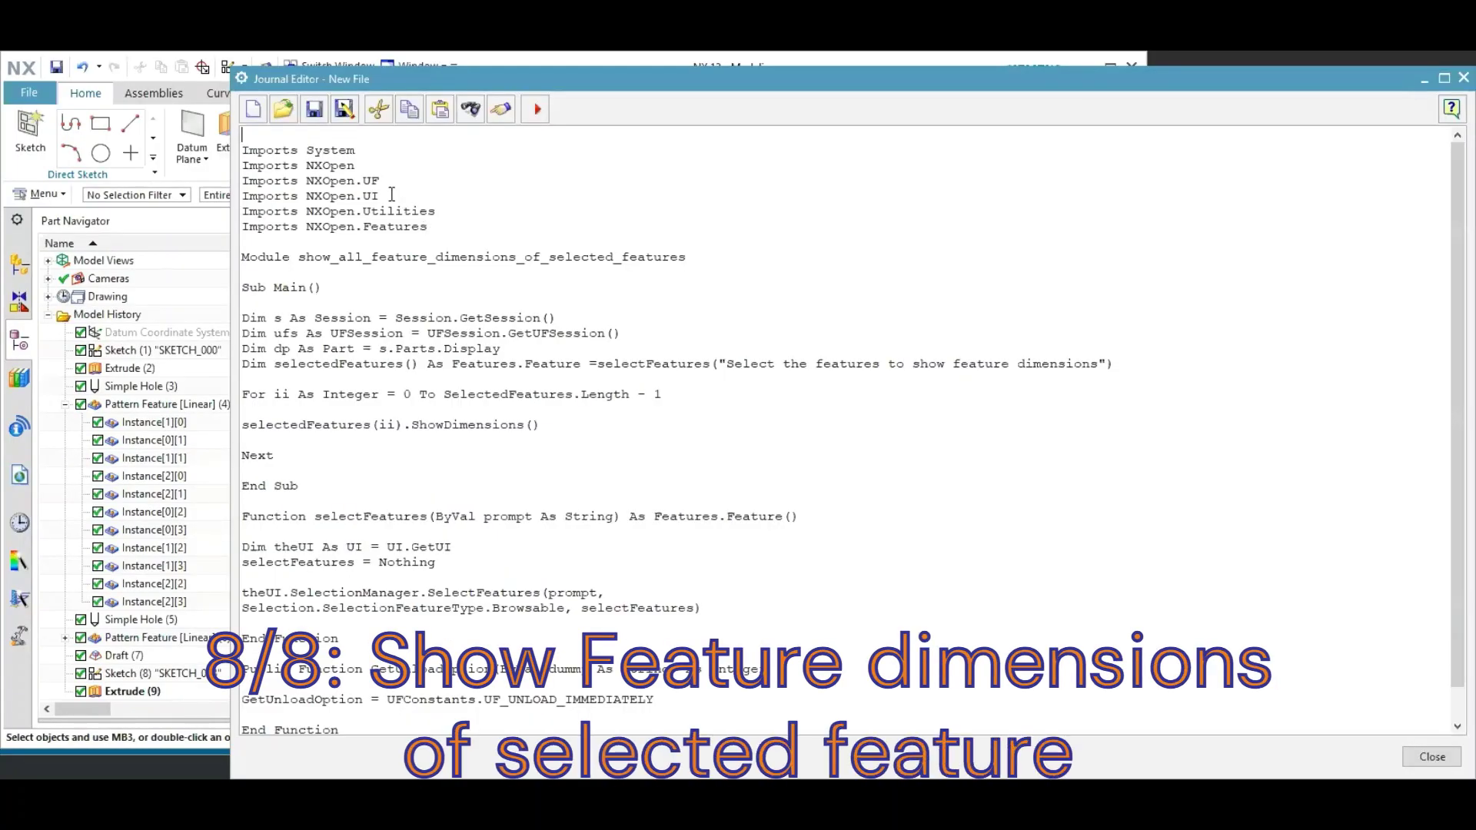
# Step: Highlight the NXOpen.UI import line in the journal code while explaining it
pyautogui.moveTo(390, 195); pyautogui.dragTo(331, 196)
pyautogui.hotkey('shift', 'Left')
pyautogui.hotkey('shift', 'Left')
pyautogui.hotkey('shift', 'Left')
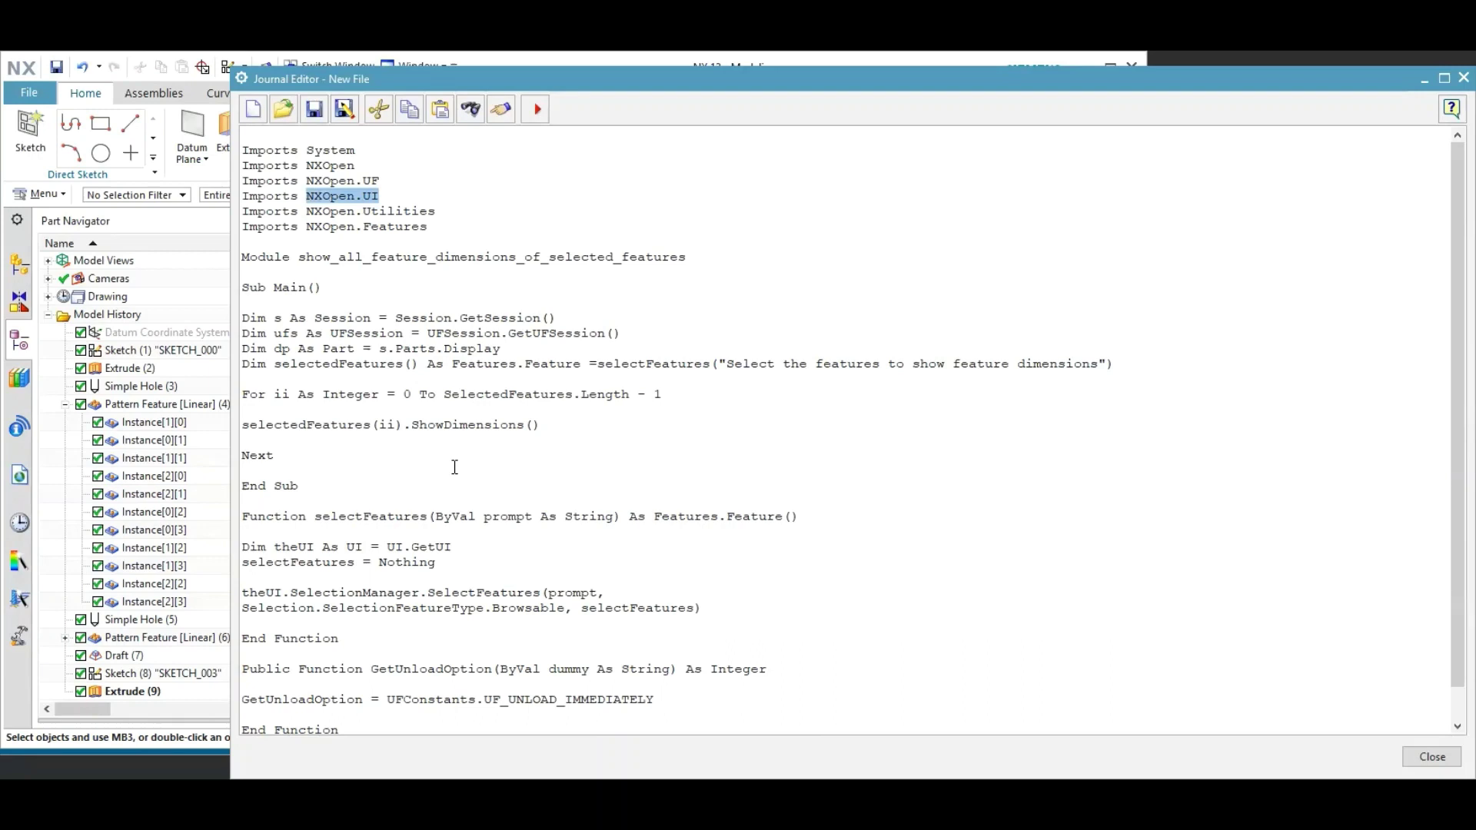
pyautogui.click(454, 468)
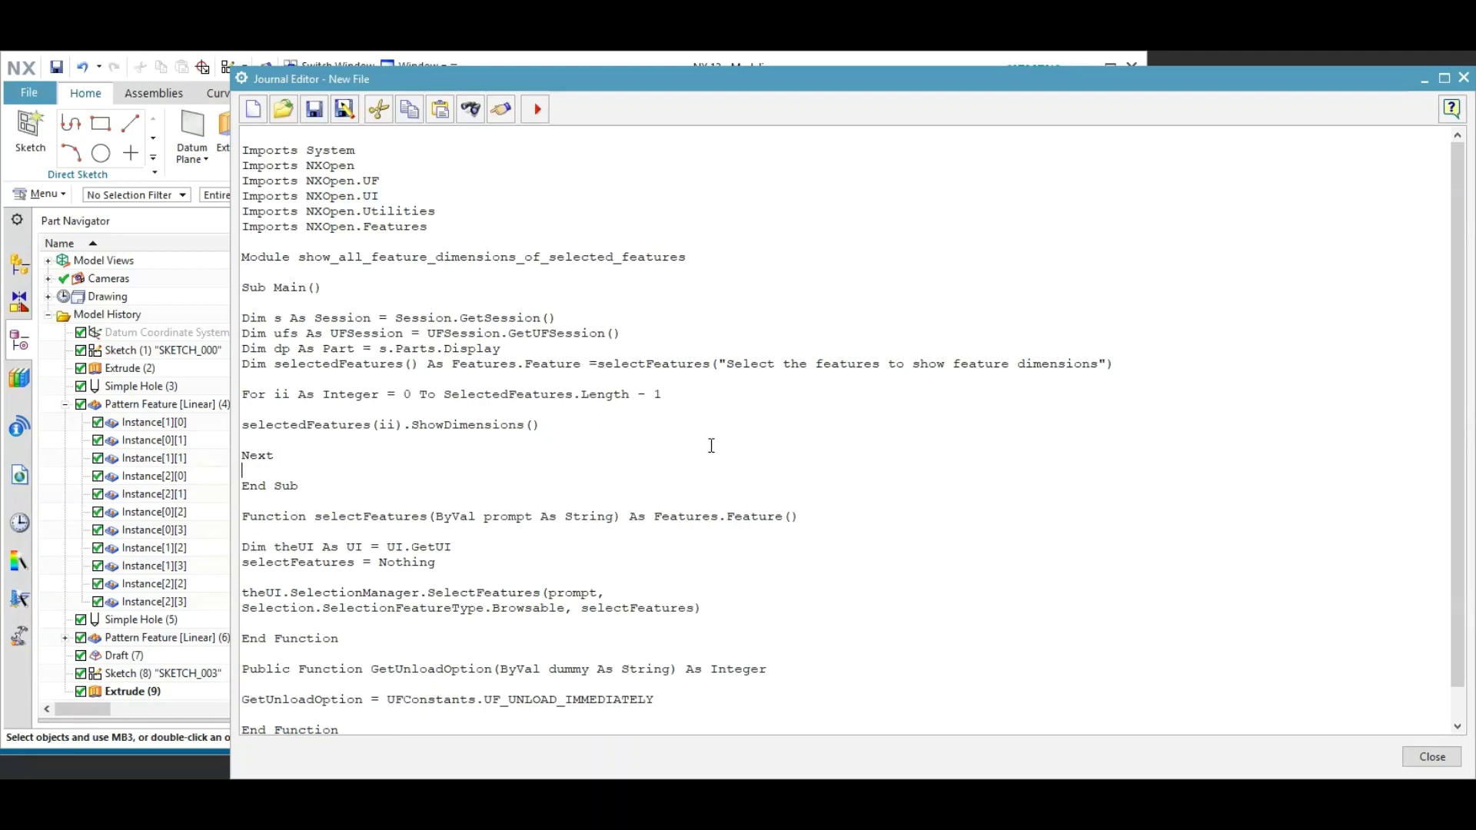
pyautogui.scroll(-1, 684, 445)
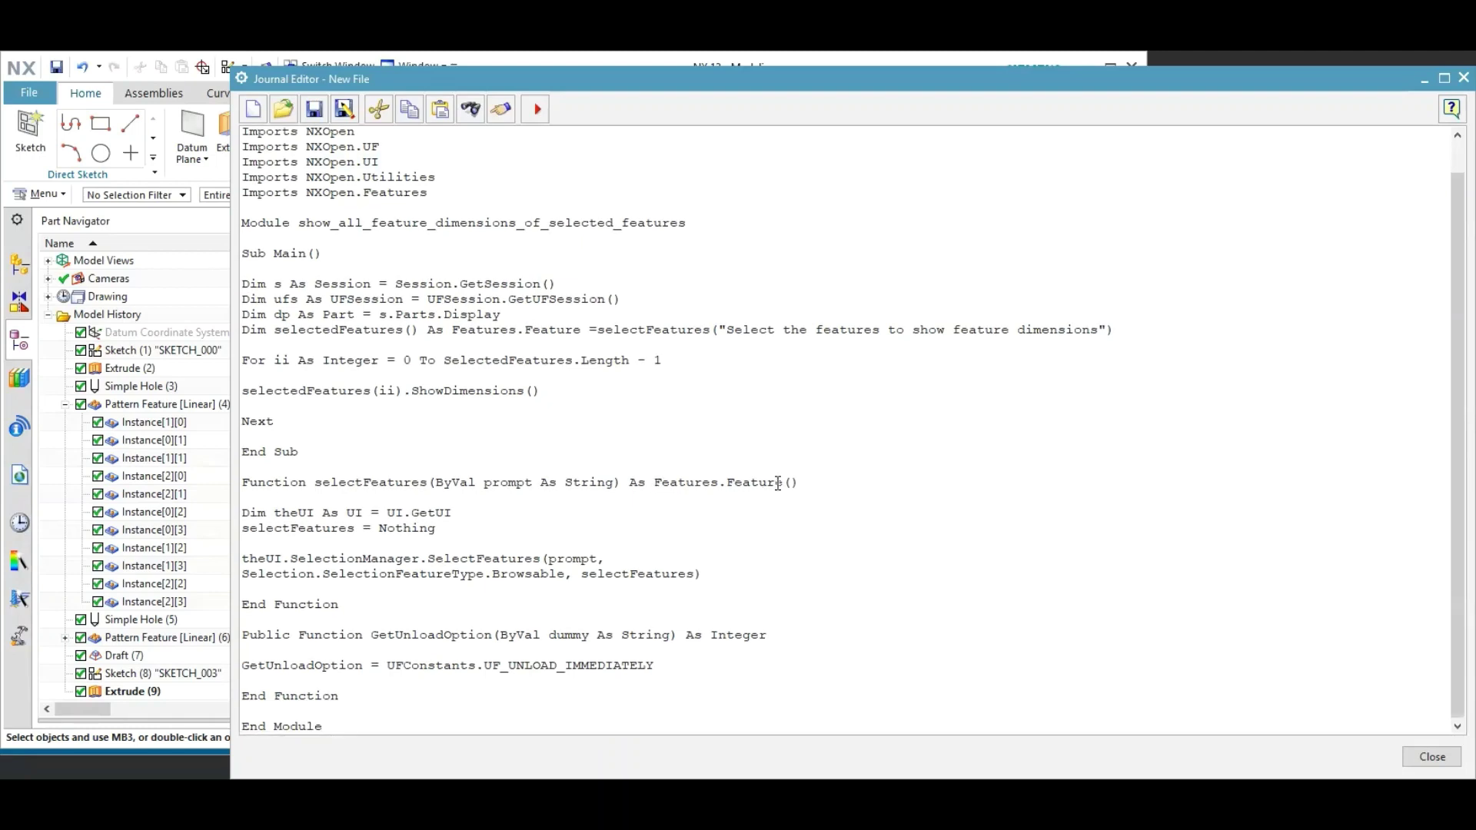
# Step: Highlight the Features.Feature return type and the prompt-through-For lines of the Main routine
pyautogui.moveTo(654, 482); pyautogui.dragTo(788, 482)
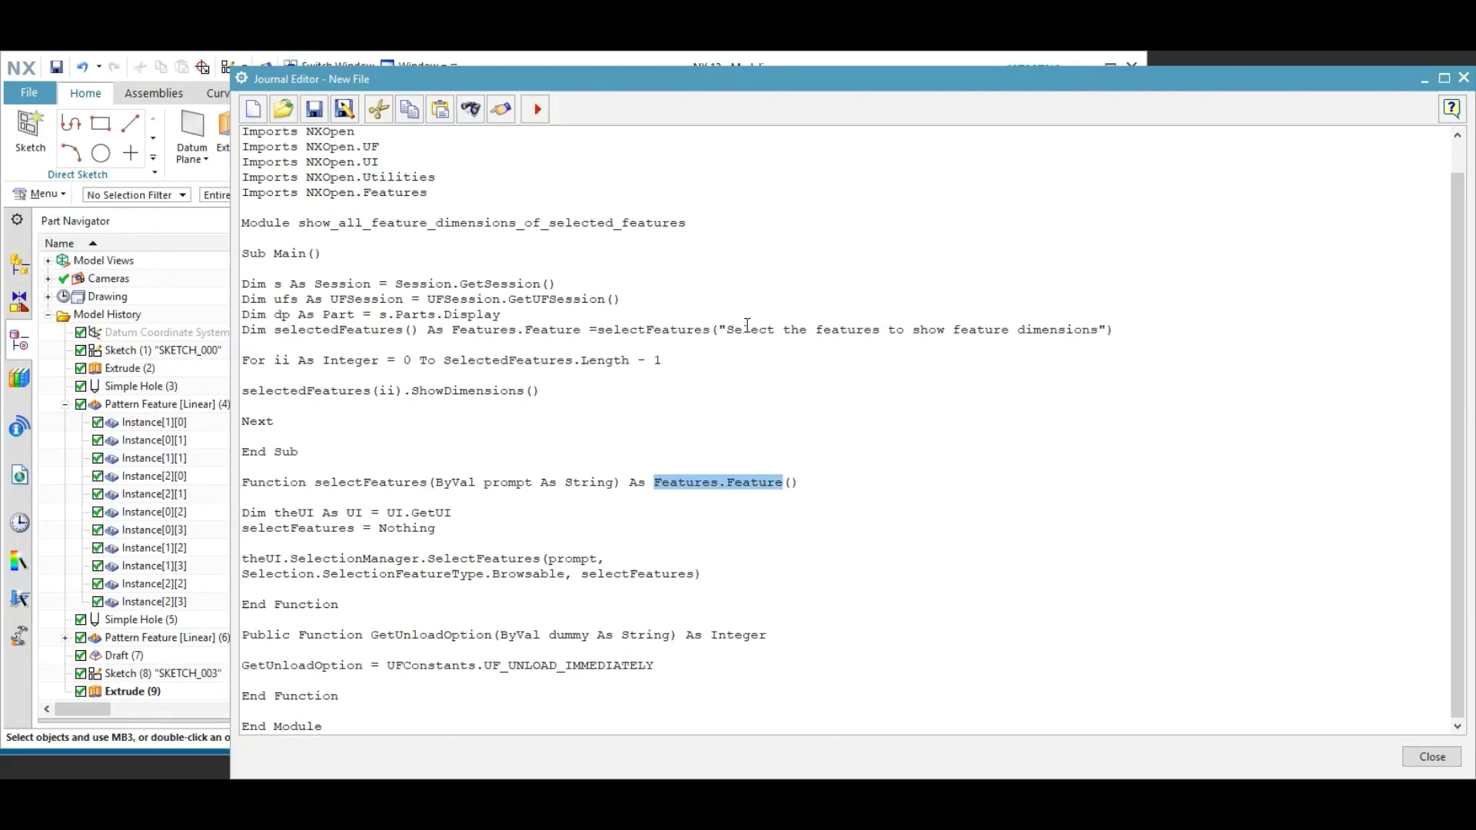
pyautogui.click(1080, 353)
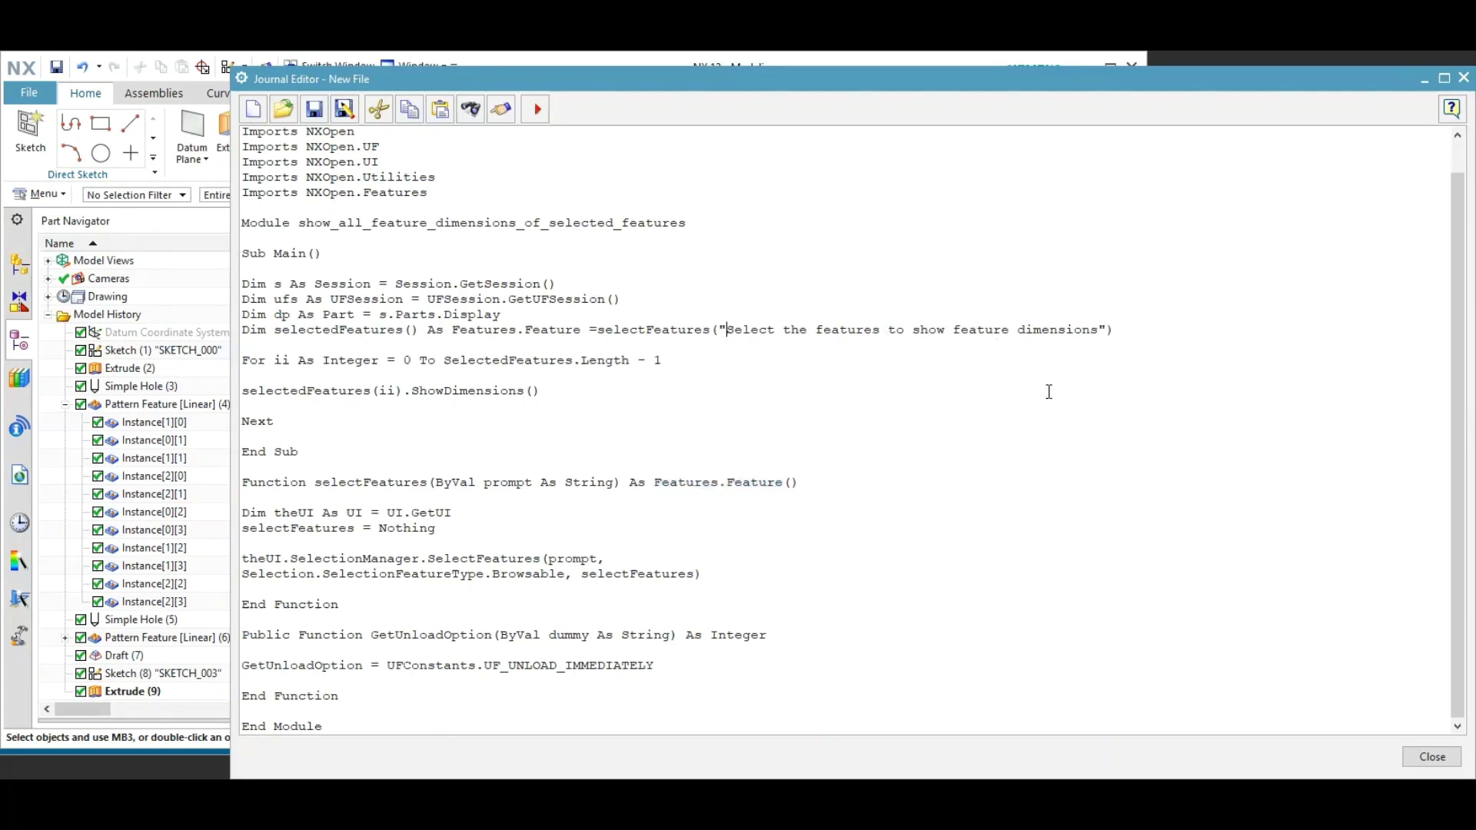
pyautogui.moveTo(725, 329); pyautogui.dragTo(784, 380)
pyautogui.click(785, 403)
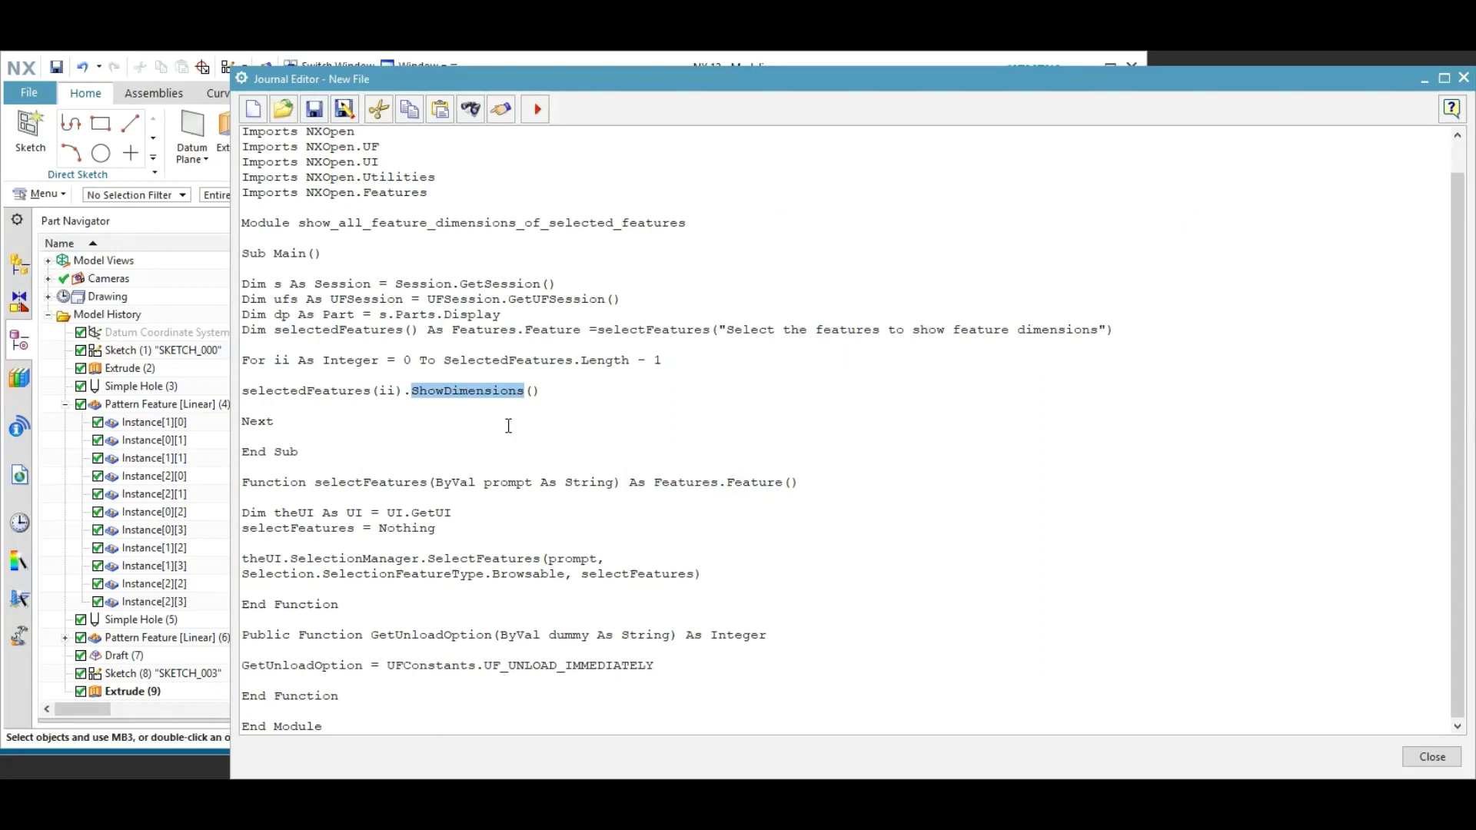
pyautogui.click(615, 439)
pyautogui.moveTo(244, 283); pyautogui.dragTo(572, 435)
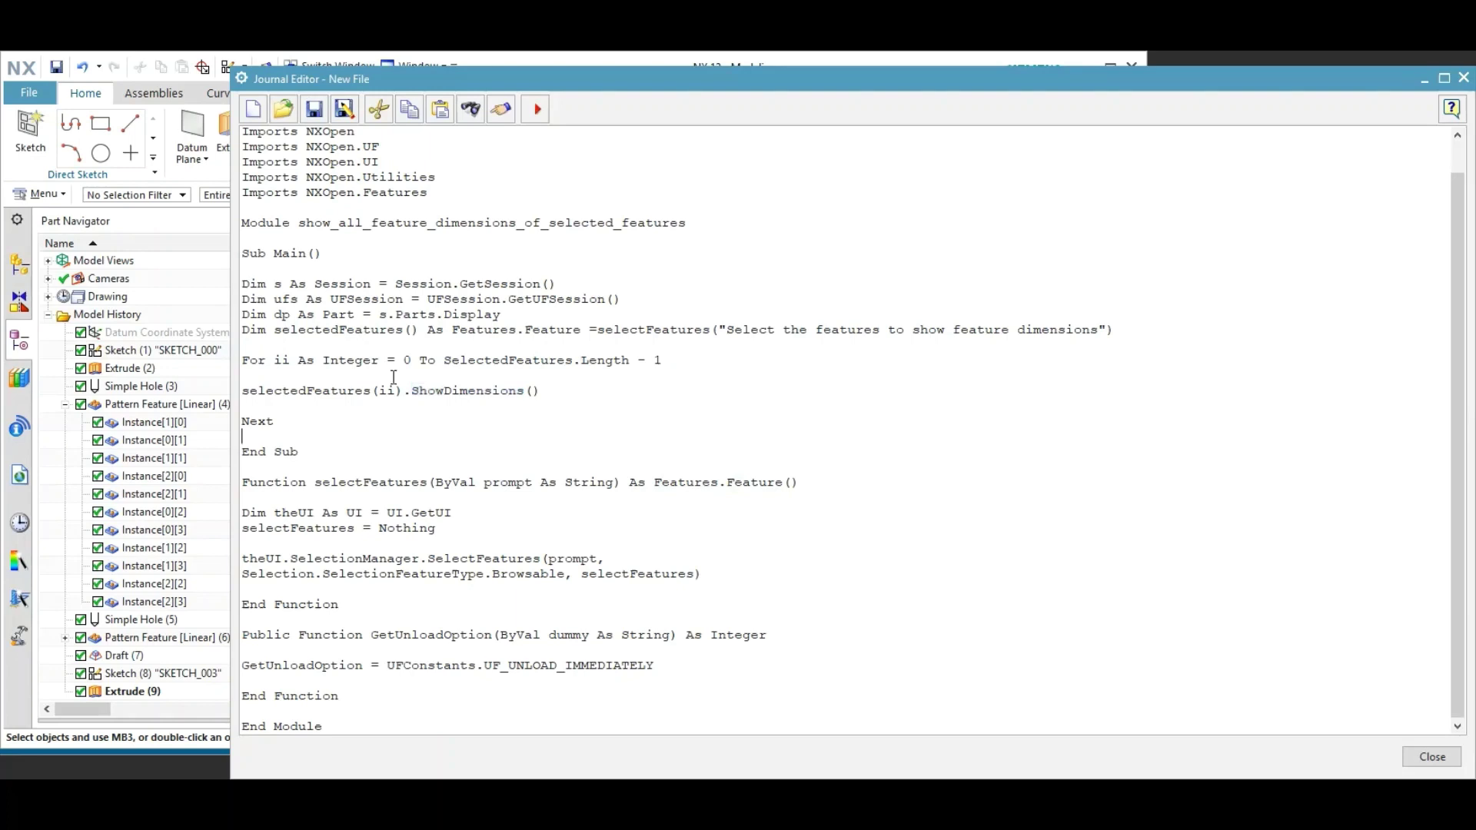
pyautogui.click(571, 434)
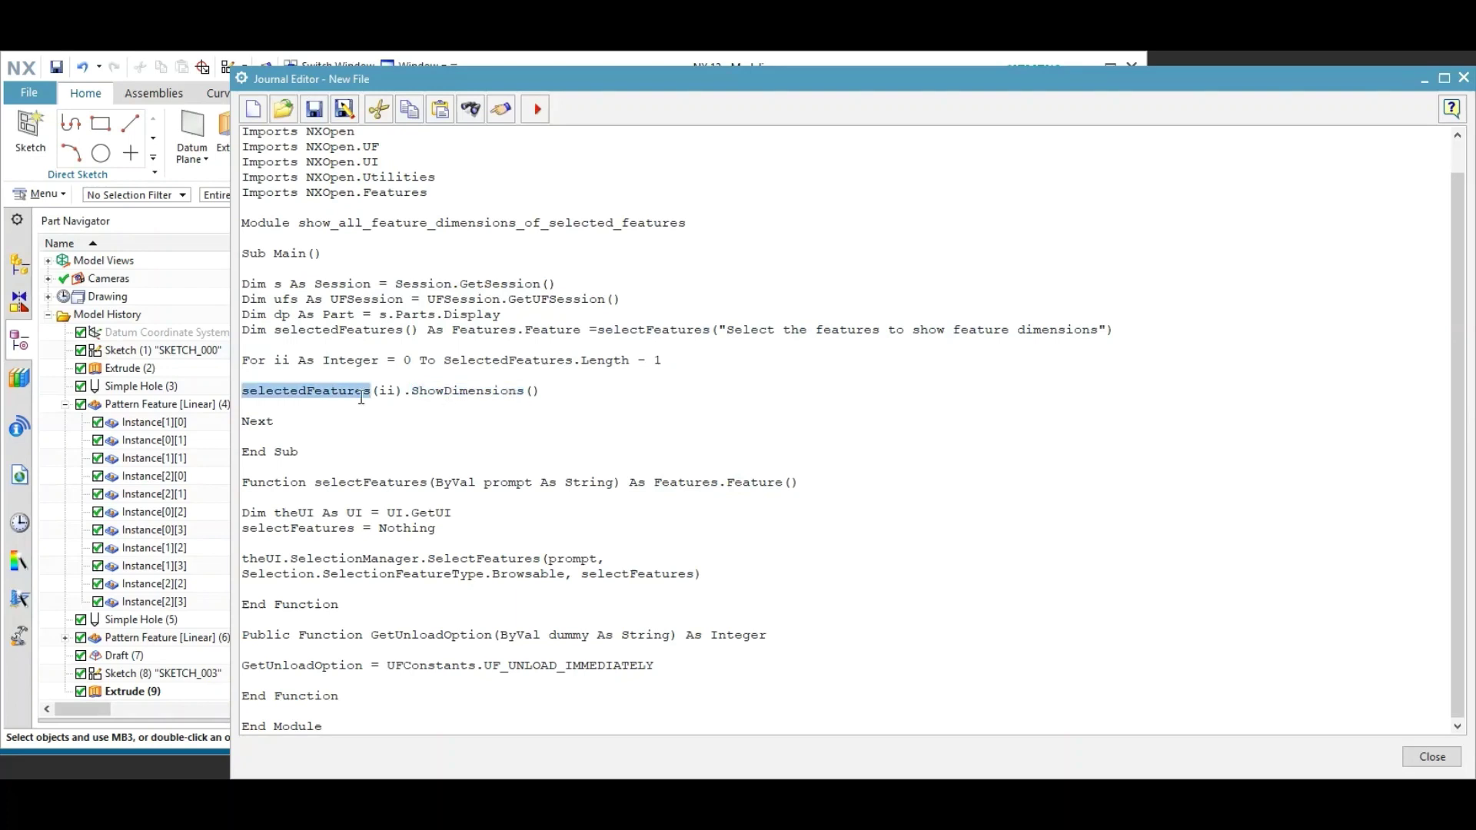
pyautogui.click(365, 484)
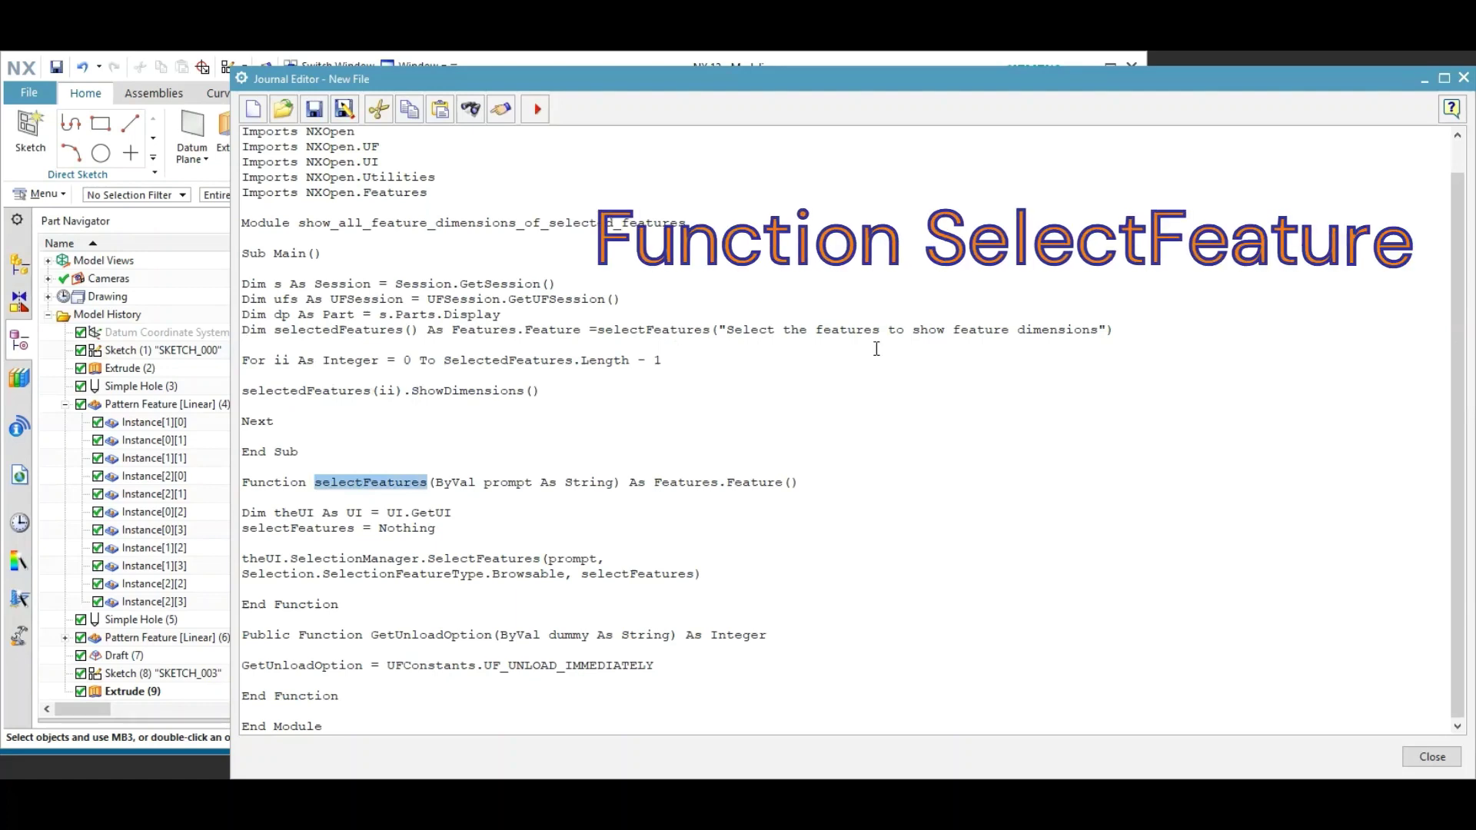
pyautogui.moveTo(245, 331); pyautogui.dragTo(1142, 333)
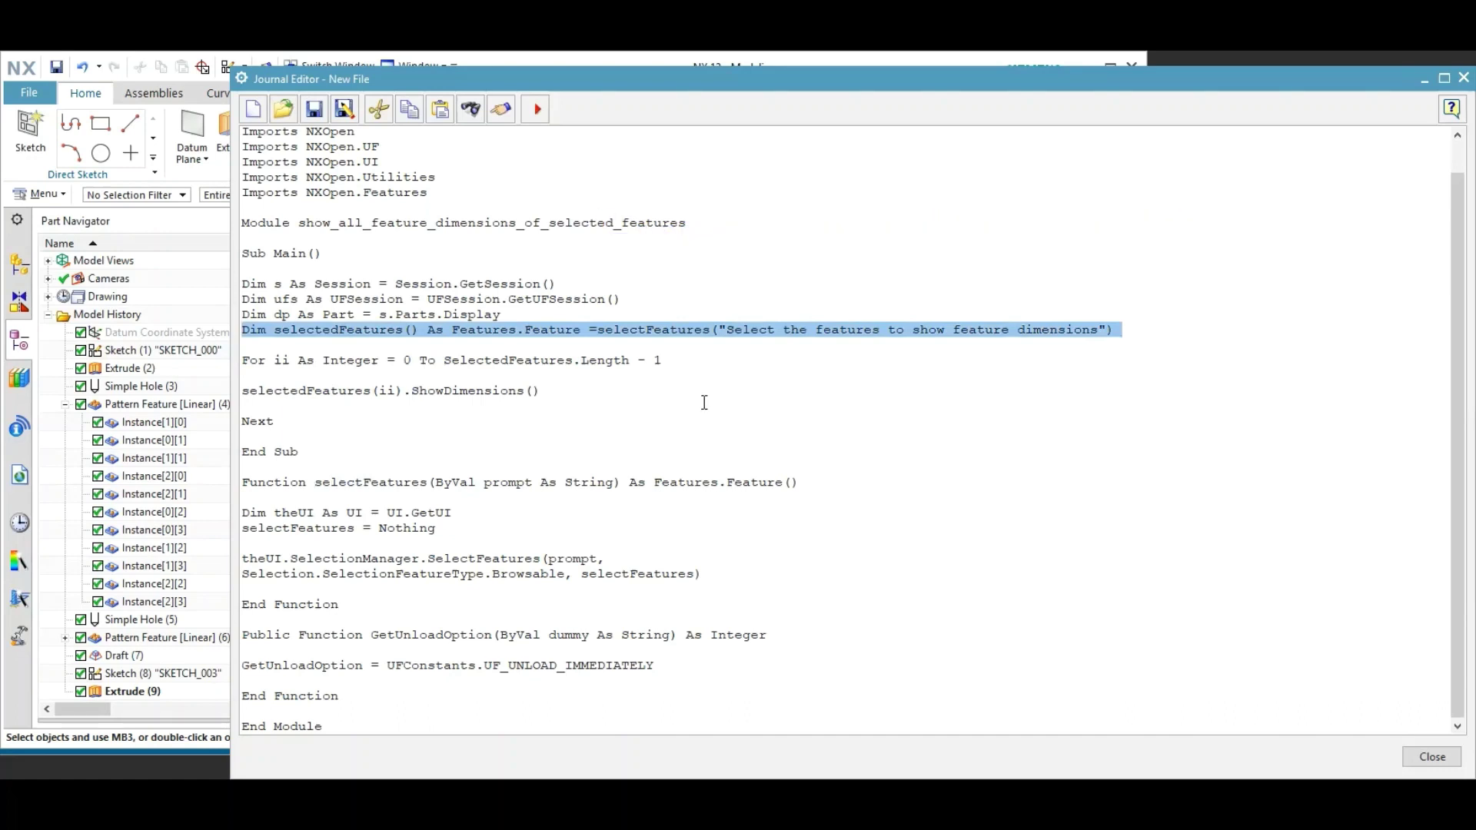
pyautogui.click(693, 527)
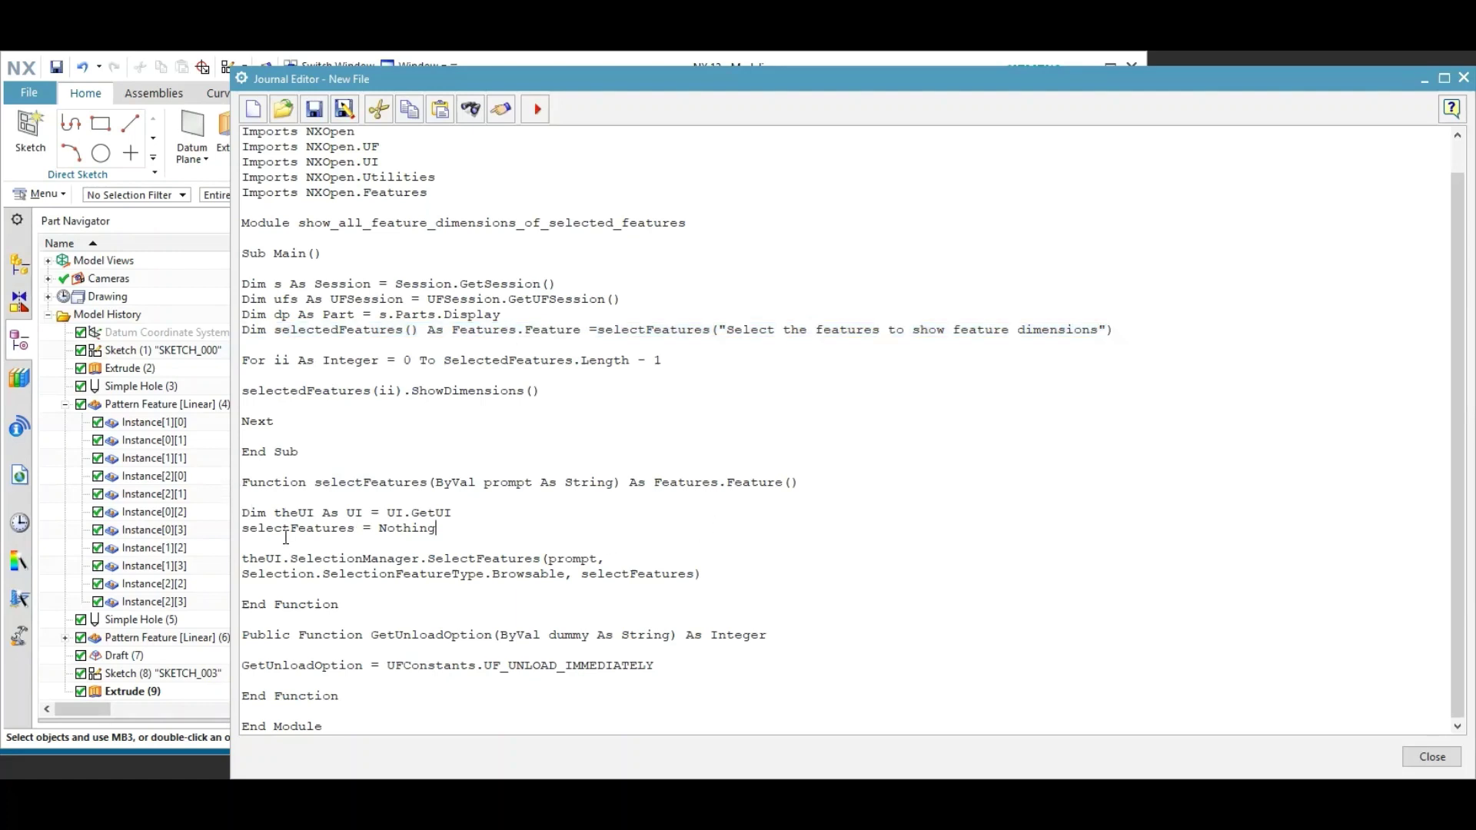
pyautogui.moveTo(248, 507); pyautogui.dragTo(331, 531)
pyautogui.keyDown('shift'); pyautogui.click(723, 660); pyautogui.keyUp('shift')
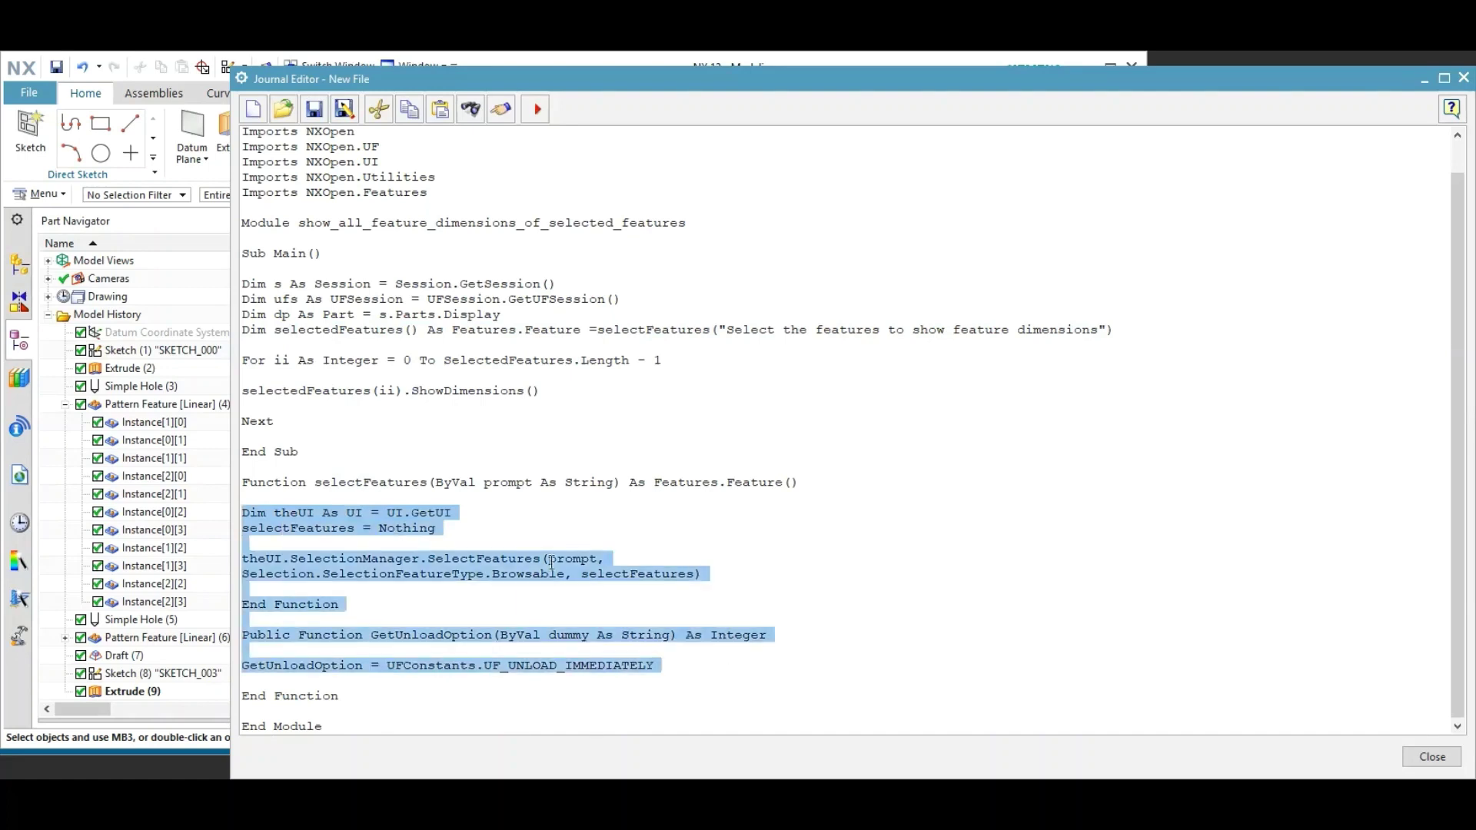
pyautogui.click(707, 569)
pyautogui.hotkey('shift', 'Up')
pyautogui.hotkey('shift', 'Up')
pyautogui.hotkey('shift', 'Up')
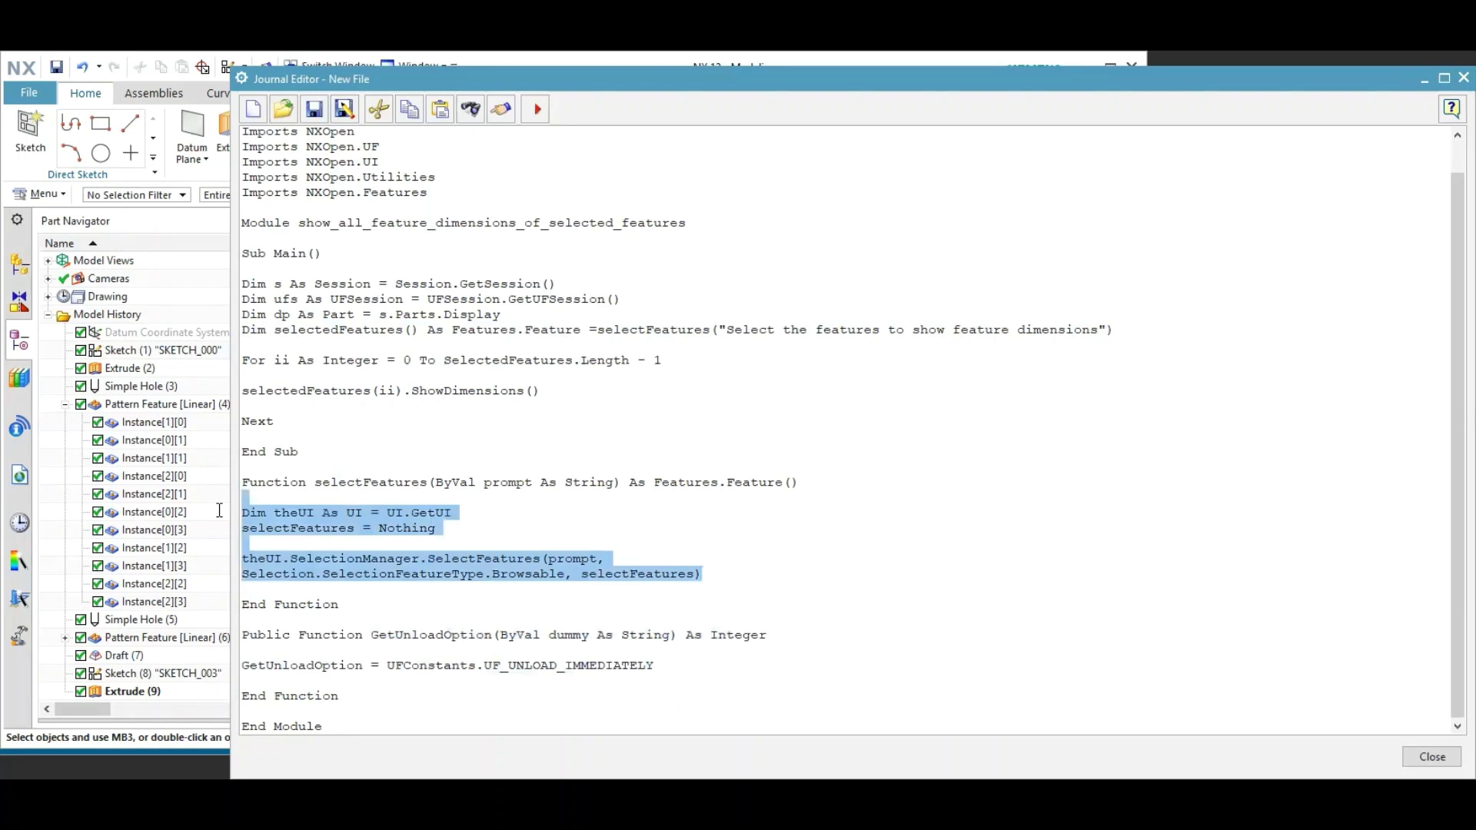
pyautogui.hotkey('shift', 'Down')
pyautogui.click(893, 467)
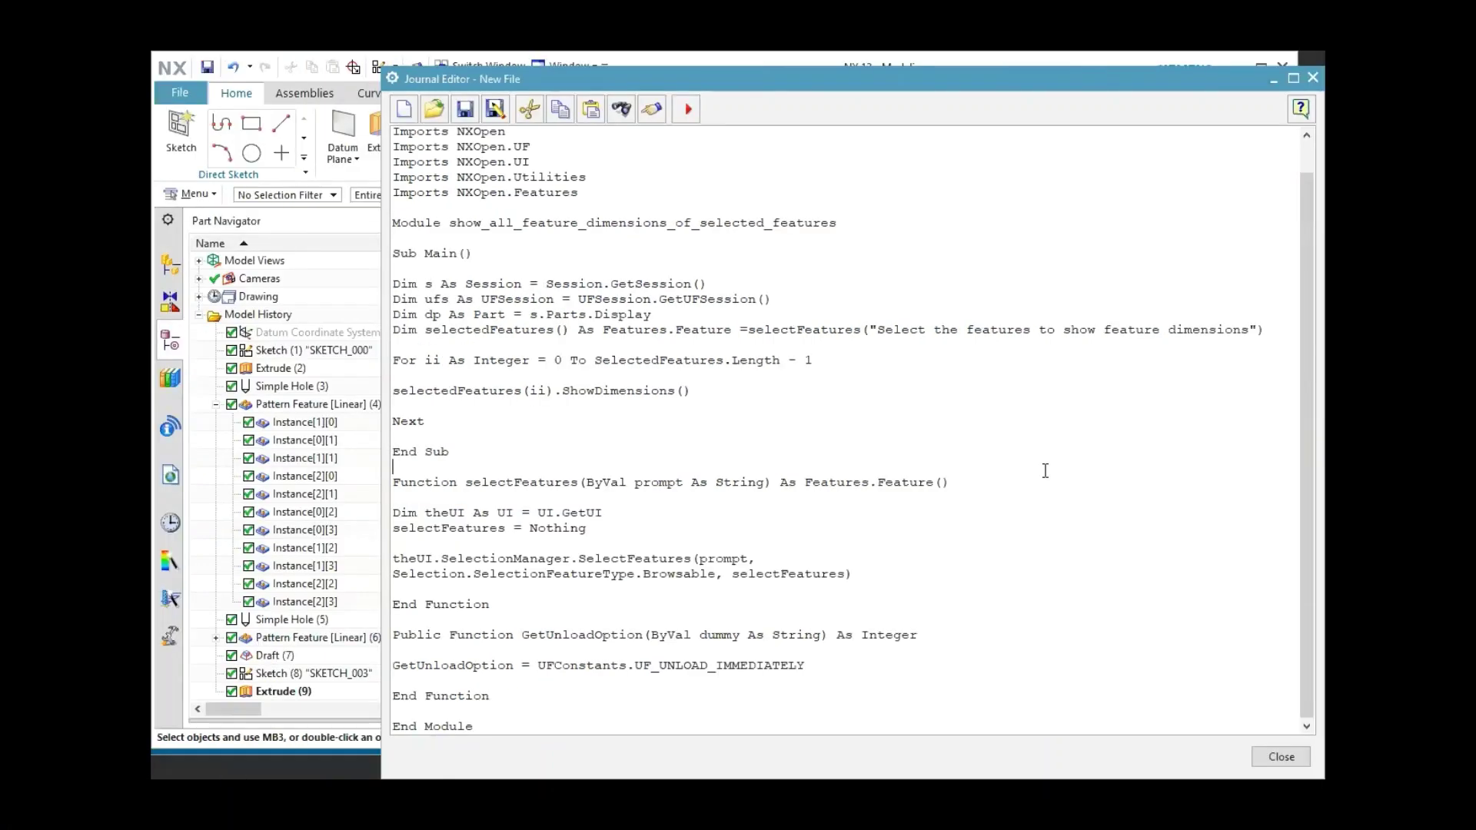